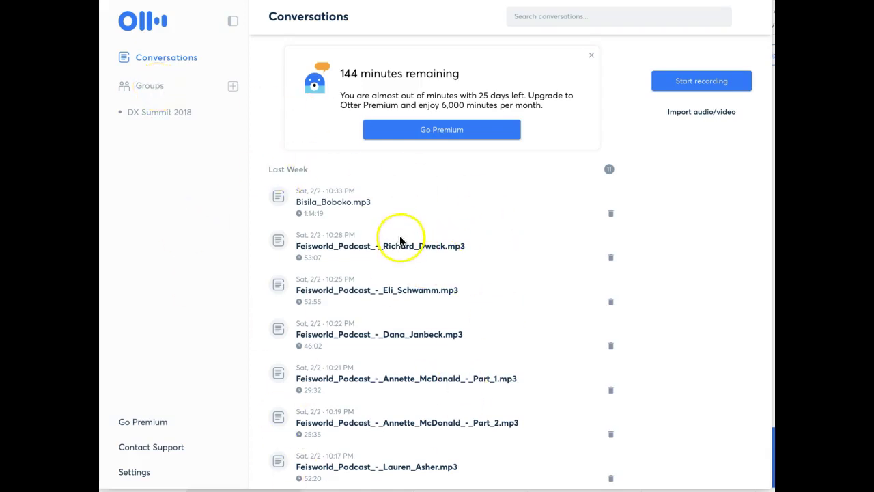
click(183, 90)
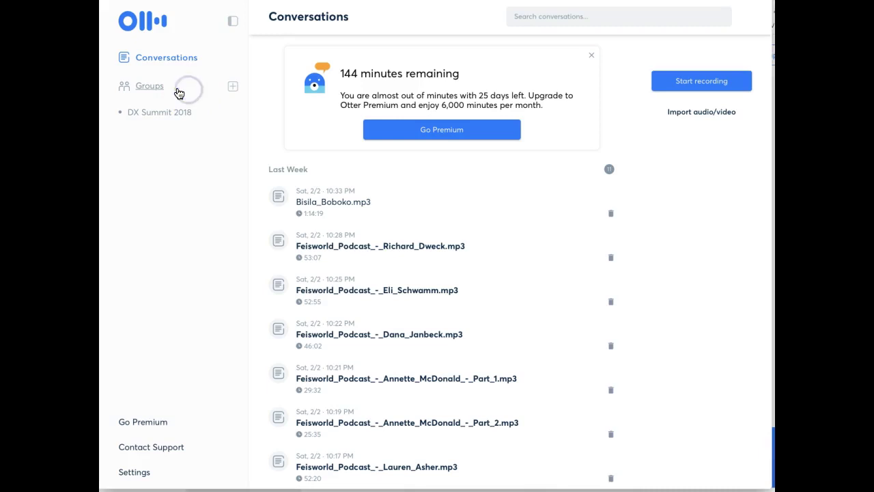
click(231, 87)
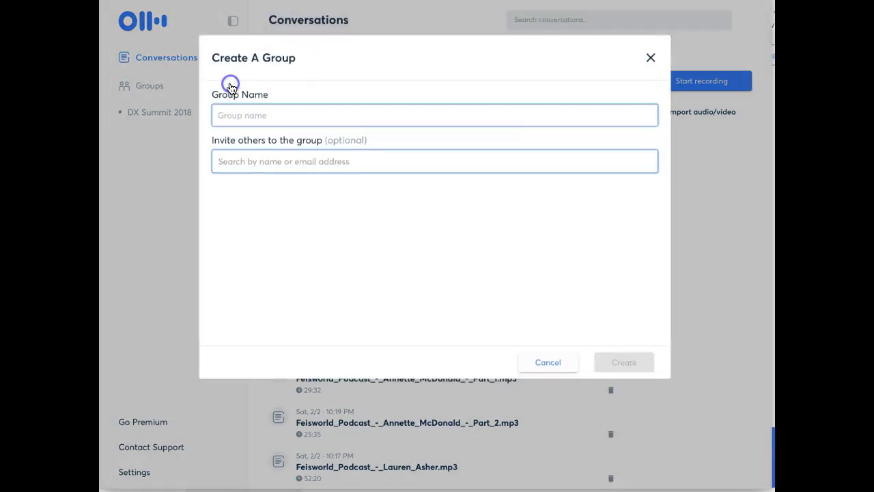
click(257, 120)
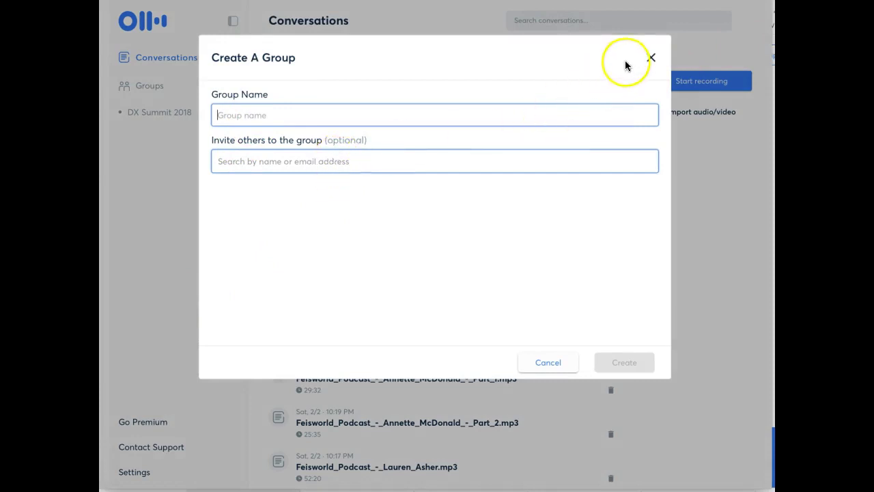
click(649, 59)
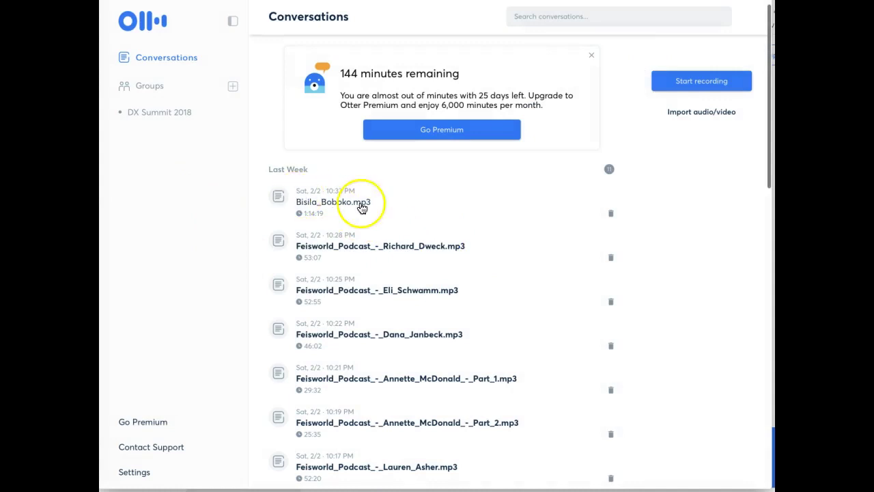
Look through the conversation list and open the most recent conversation under Last Week
scroll(390, 313, down, 5)
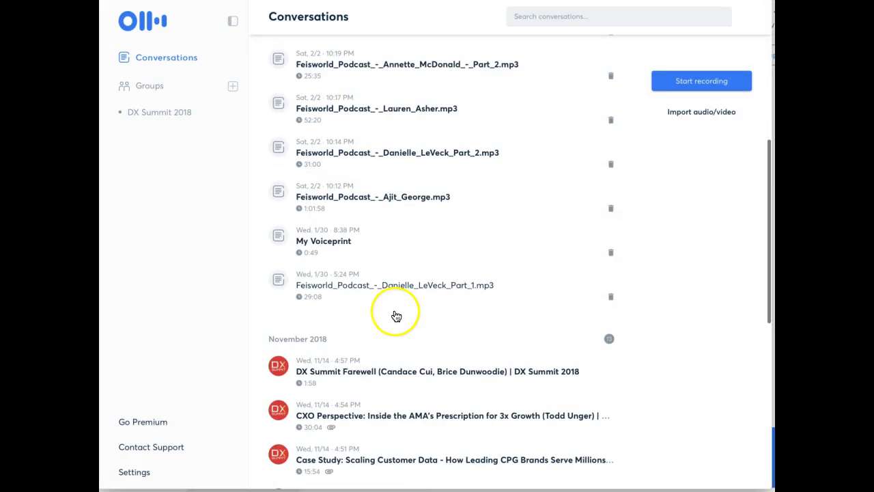
scroll(401, 312, up, 2)
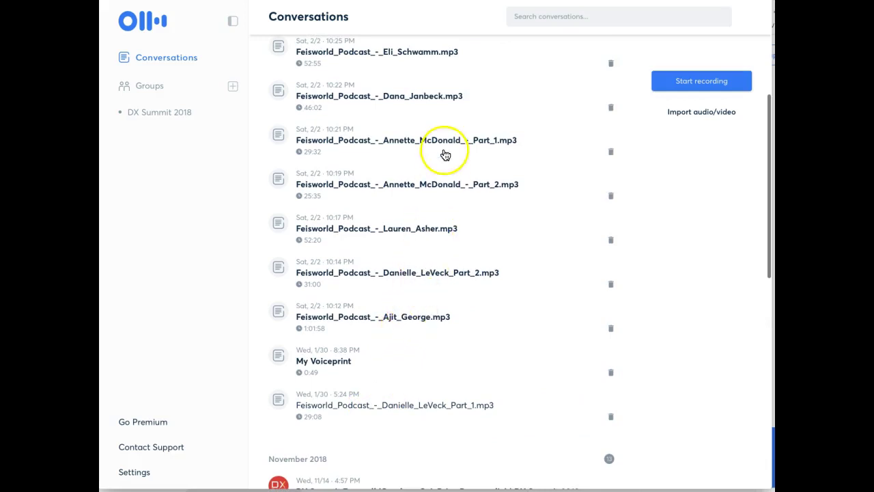
scroll(447, 87, up, 1)
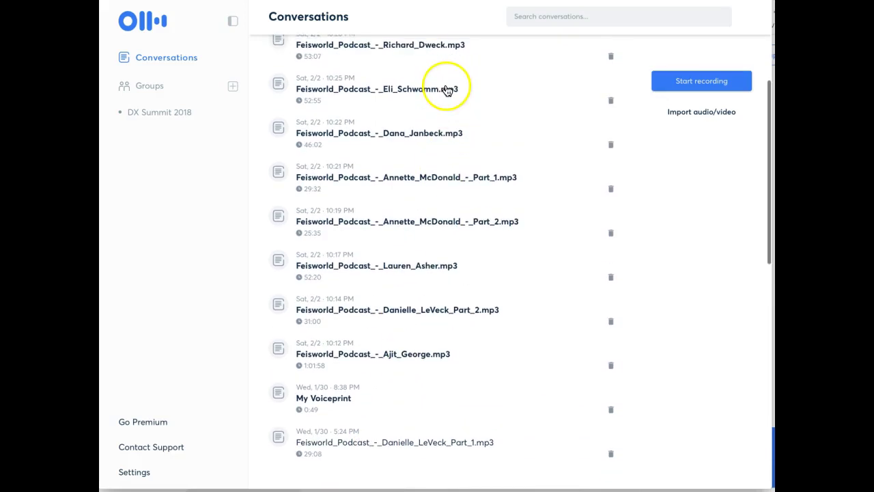
scroll(444, 102, up, 2)
scroll(442, 116, up, 4)
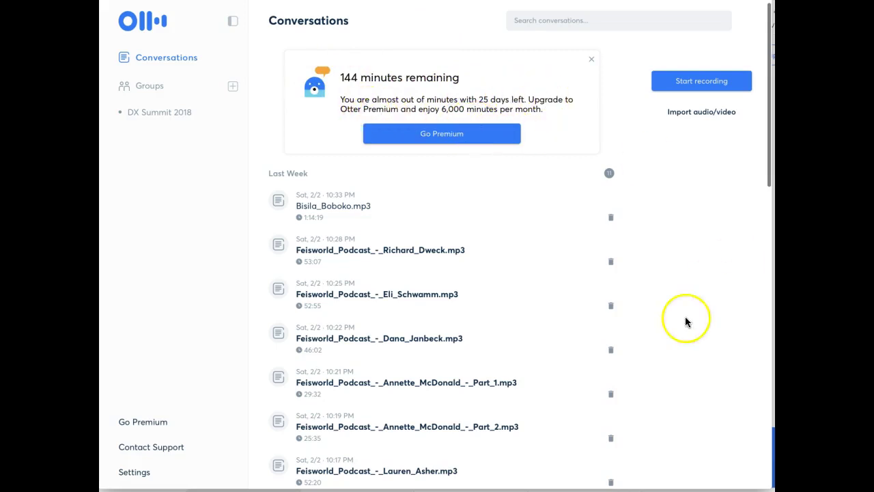
click(347, 207)
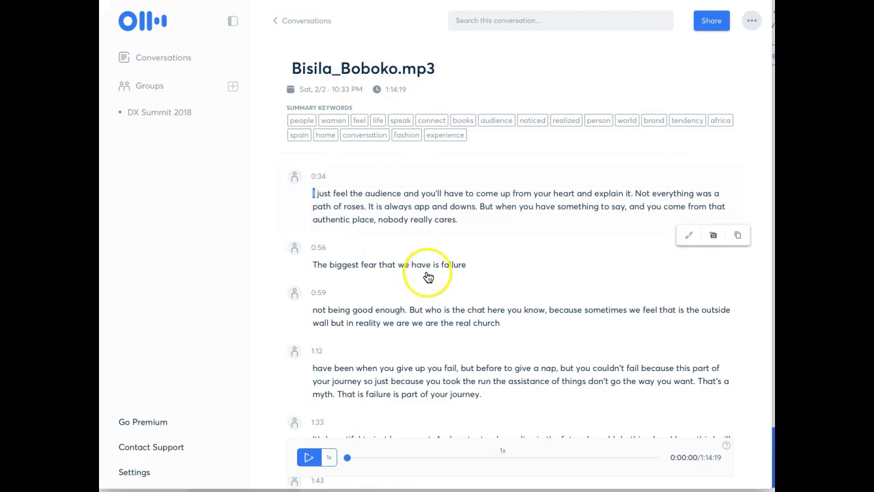
Play the opening 0:34 paragraph of the transcript with the volume raised, and pause playback
scroll(430, 336, down, 1)
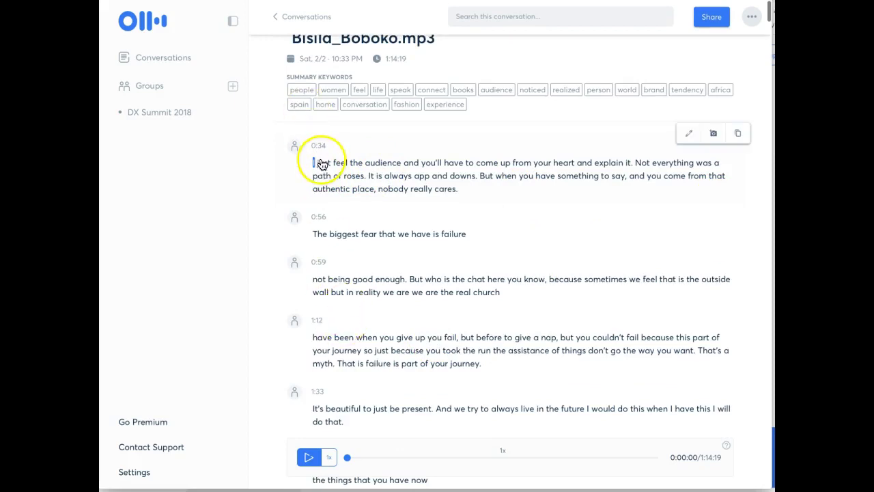
scroll(321, 168, up, 1)
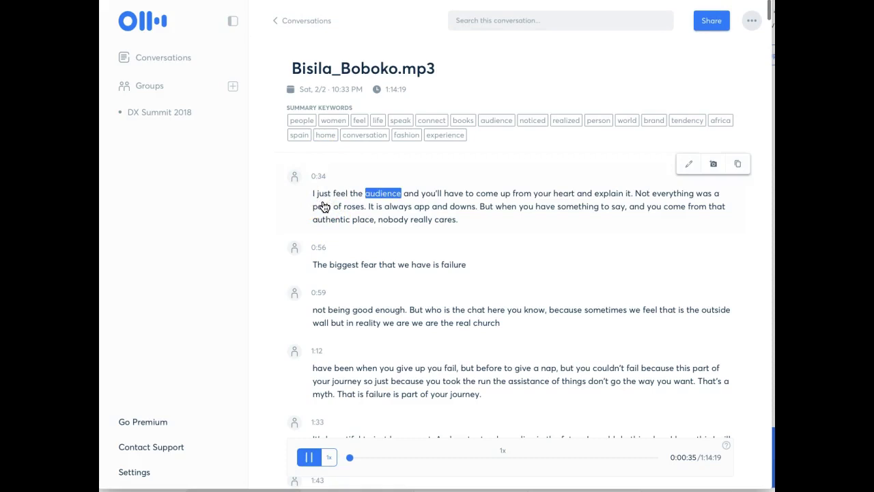
key(XF86AudioRaiseVolume)
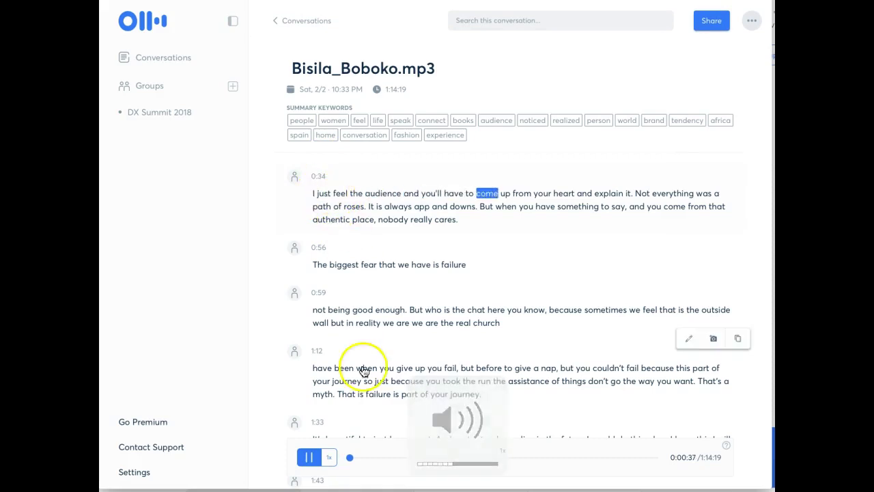
click(310, 456)
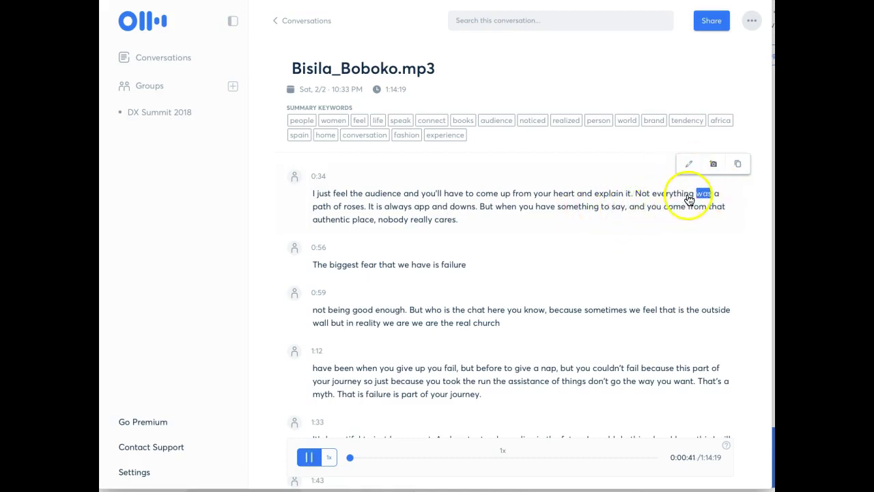
key(space)
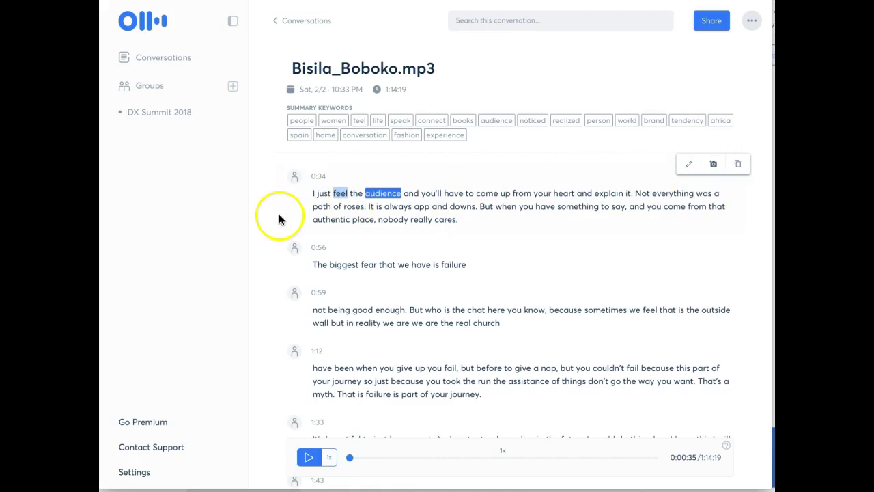
Open the transcript for editing and insert the test text "dfeafea" inside the word "But" in the 0:34 paragraph
click(688, 165)
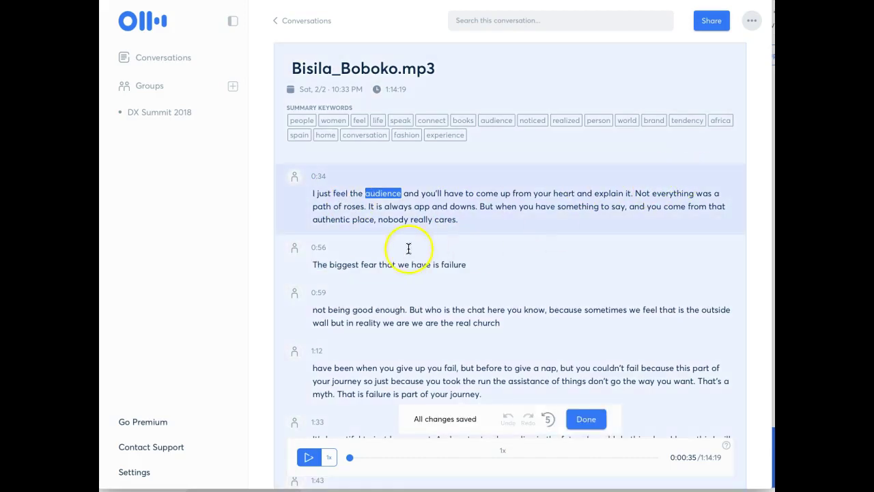
click(393, 220)
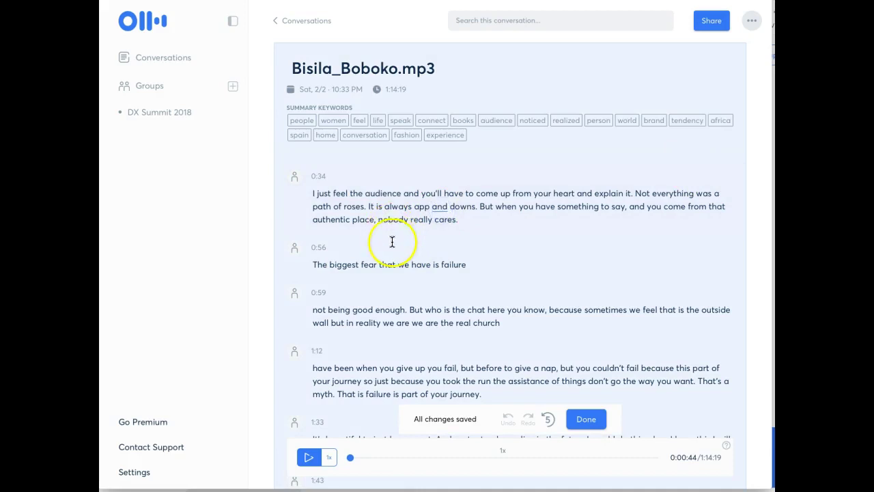
click(486, 207)
text(and downs. B)
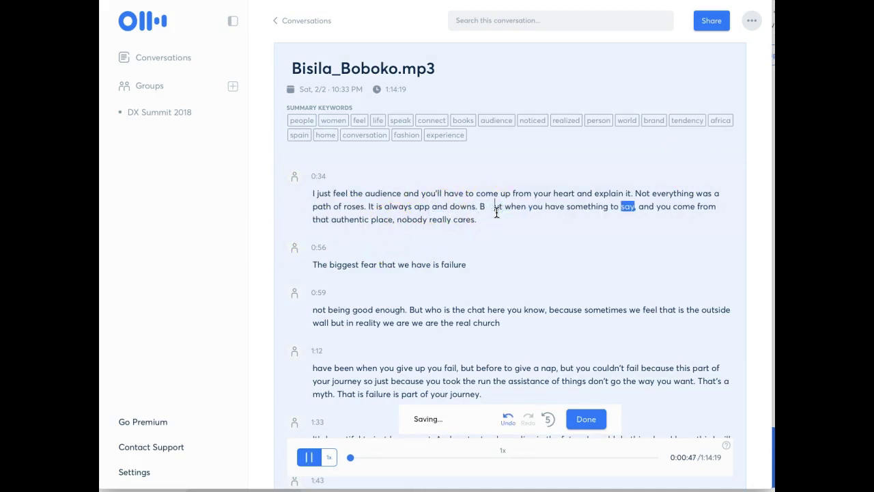
text(dfeafea)
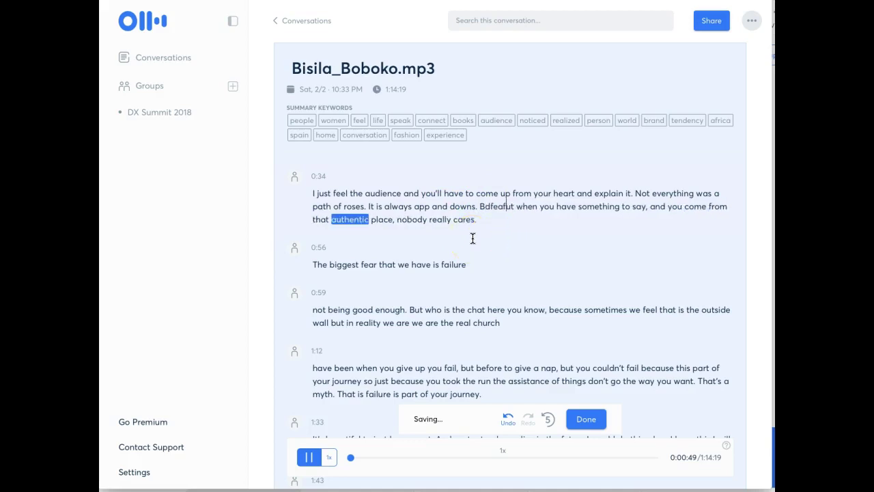
Delete the test text from "But" in the 0:34 paragraph and finish editing with playback paused
key(BackSpace)
key(BackSpace)
key(BackSpace)
key(BackSpace)
key(BackSpace)
key(BackSpace)
key(BackSpace)
key(BackSpace)
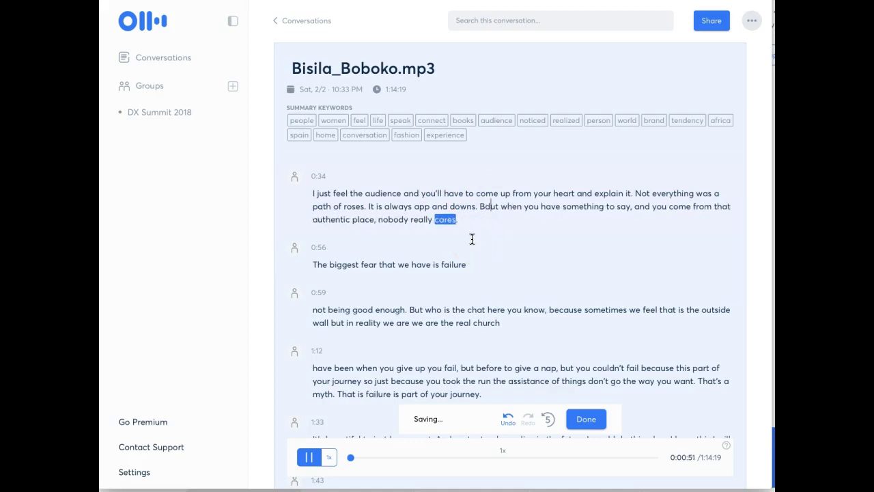
click(308, 457)
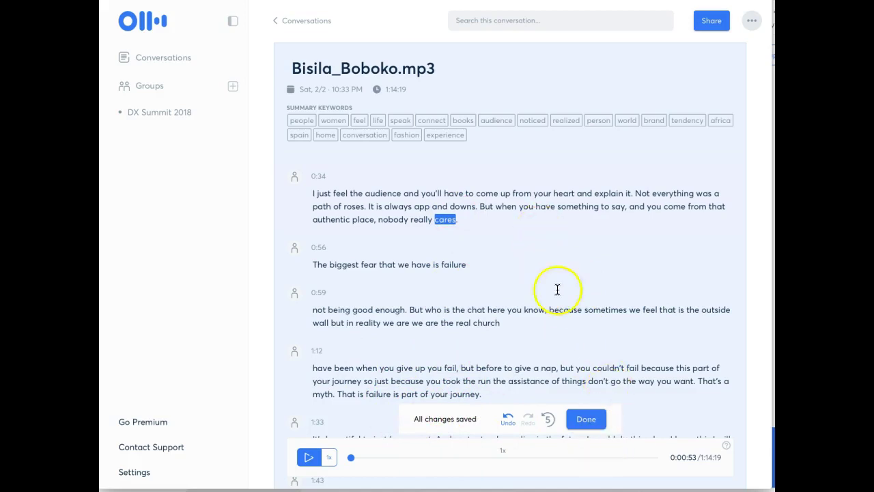
click(601, 414)
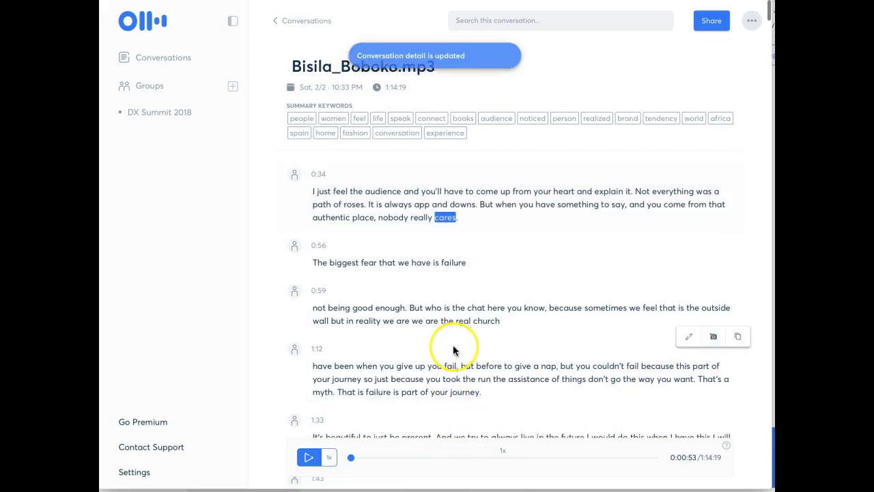
Tag the unknown speaker of the 0:34 paragraph as a new speaker, entering the podcast guest's first name
scroll(454, 351, down, 1)
scroll(371, 304, down, 2)
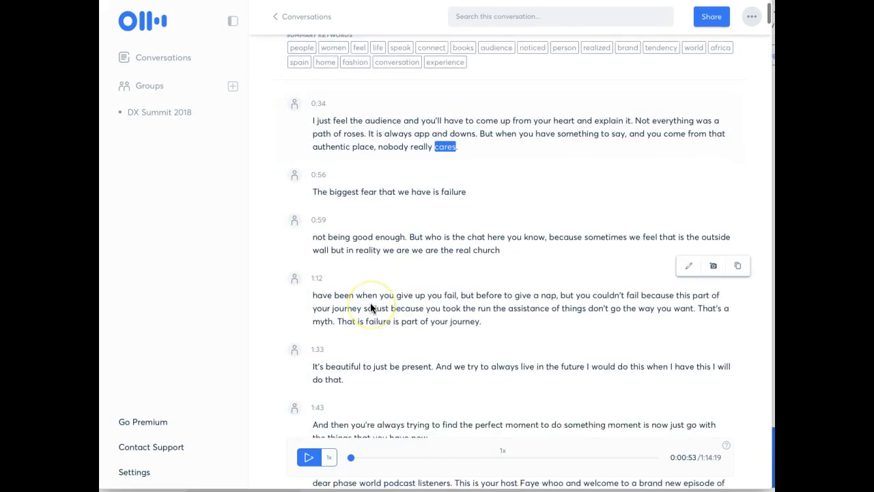
scroll(371, 307, up, 3)
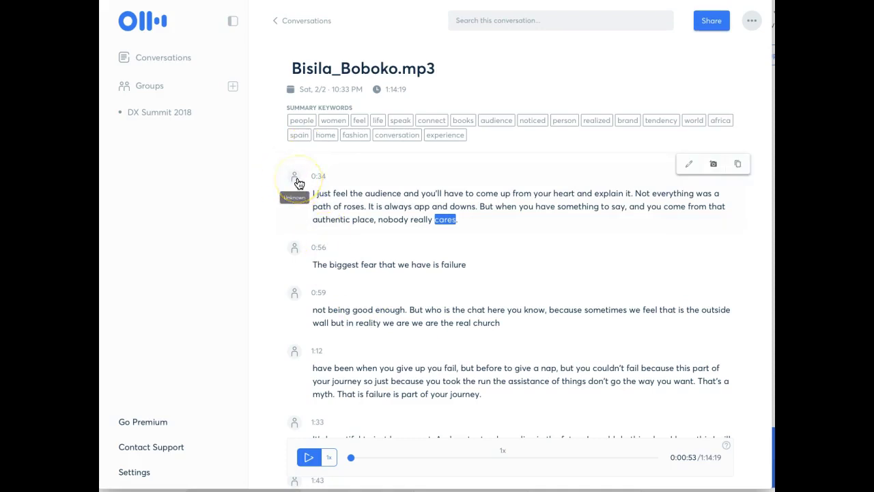
click(297, 180)
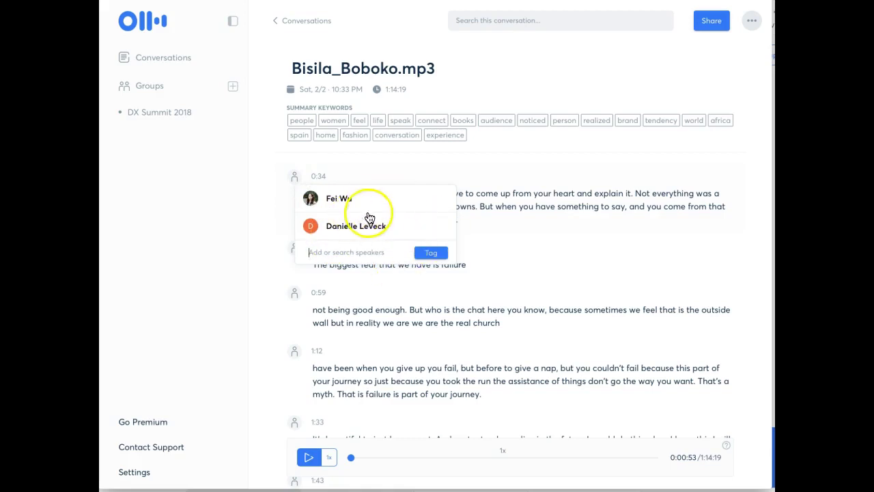
click(357, 250)
text(Bisila)
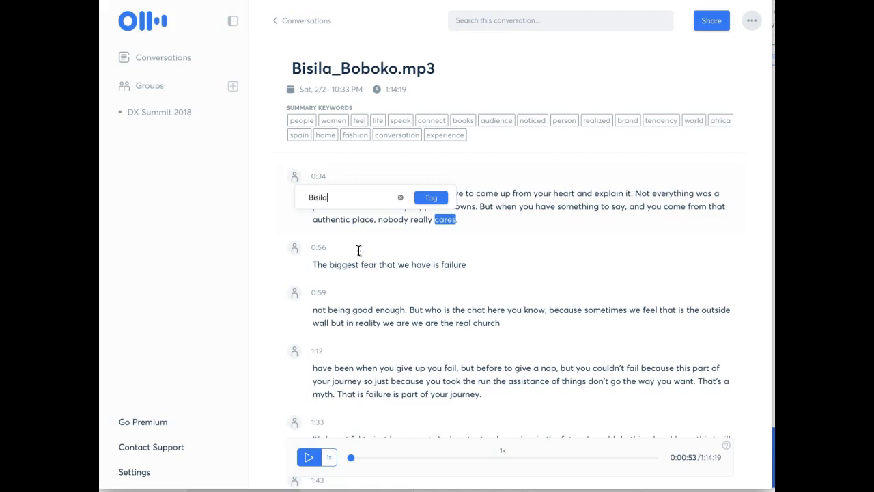
key(Return)
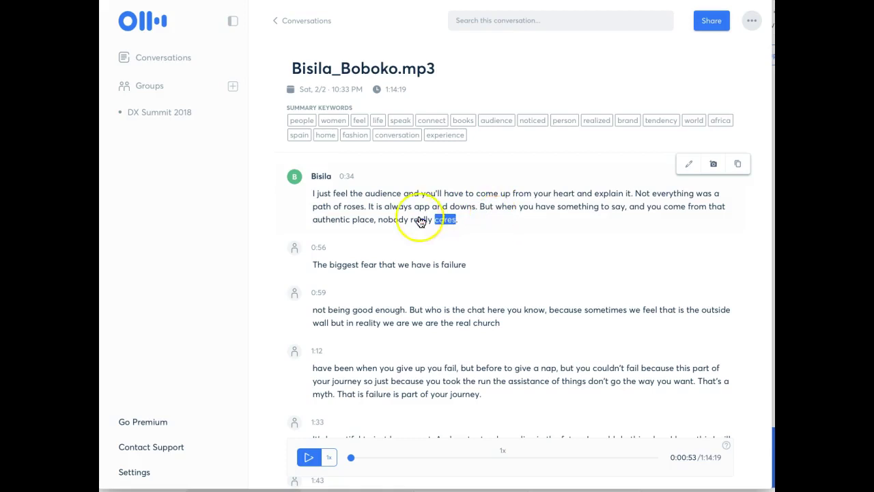
Tag the unknown speaker of the 0:56 paragraph with the guest just added to the speaker list
click(319, 200)
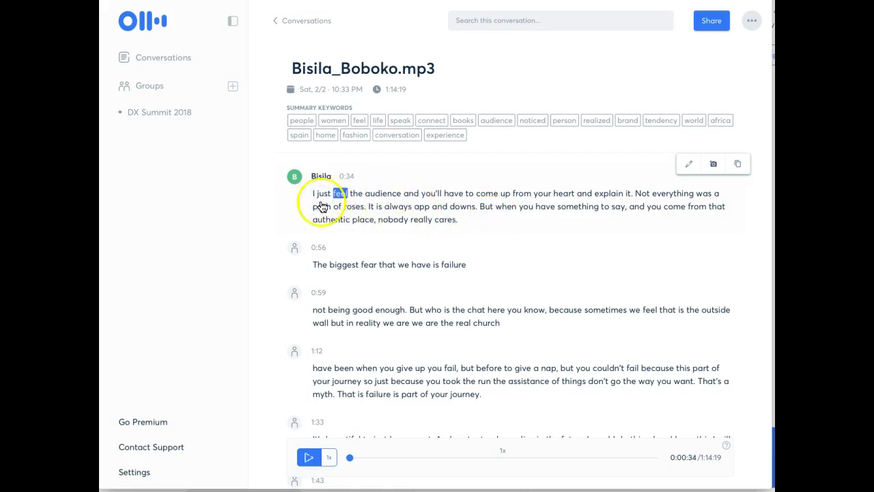
click(315, 267)
click(298, 253)
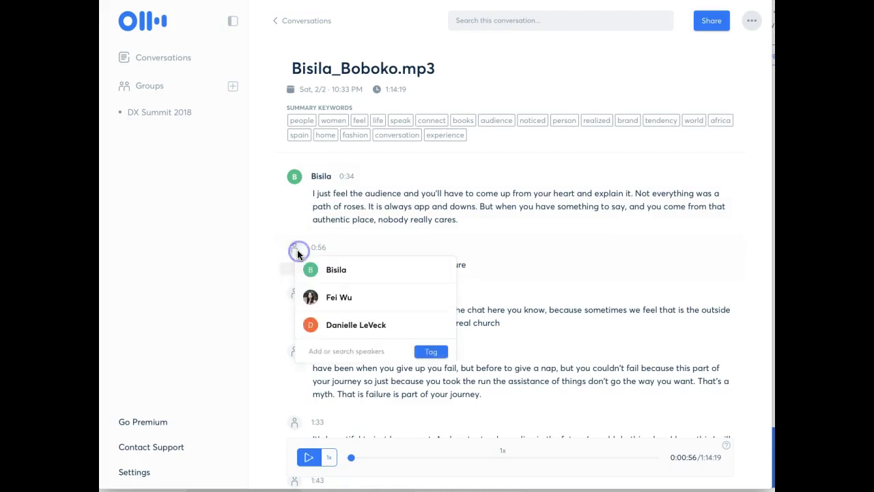
click(347, 269)
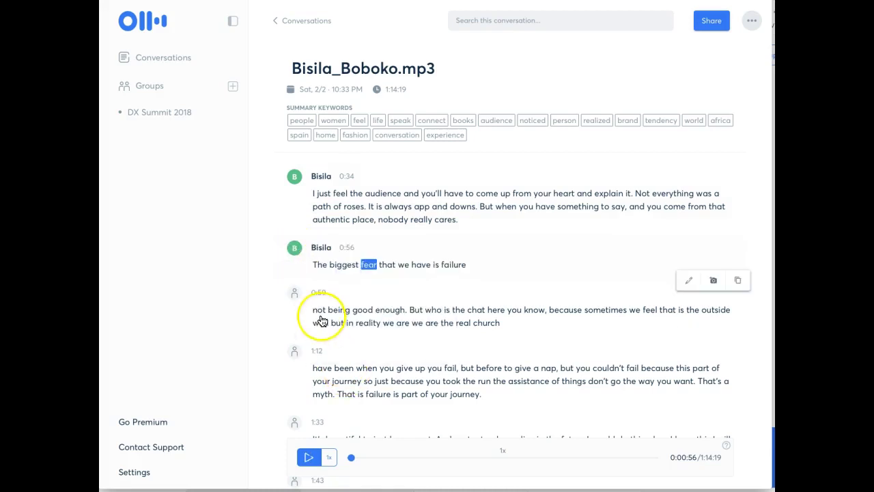
Play short samples from the 0:59 paragraph and the host's 1:57 paragraph
click(321, 318)
scroll(323, 321, down, 8)
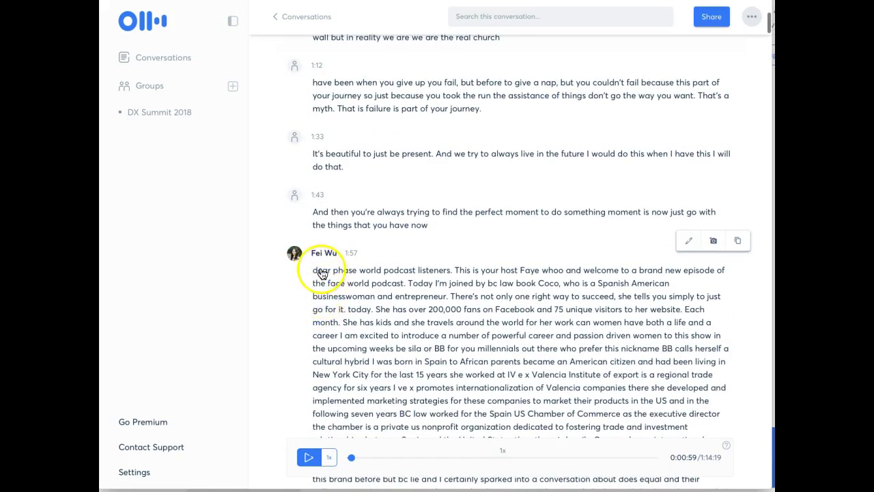
click(324, 271)
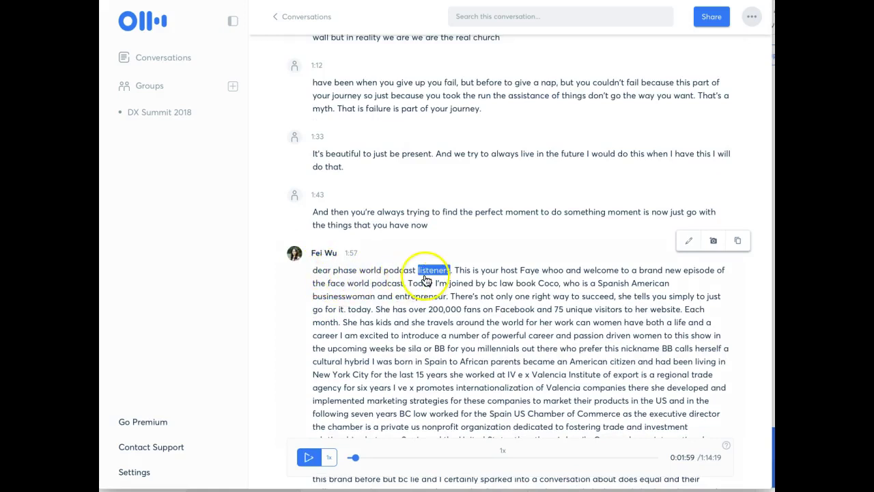
Correct the opening of the 1:57 paragraph to "Dear feisworld podcast listeners" and finish editing the transcript
click(688, 241)
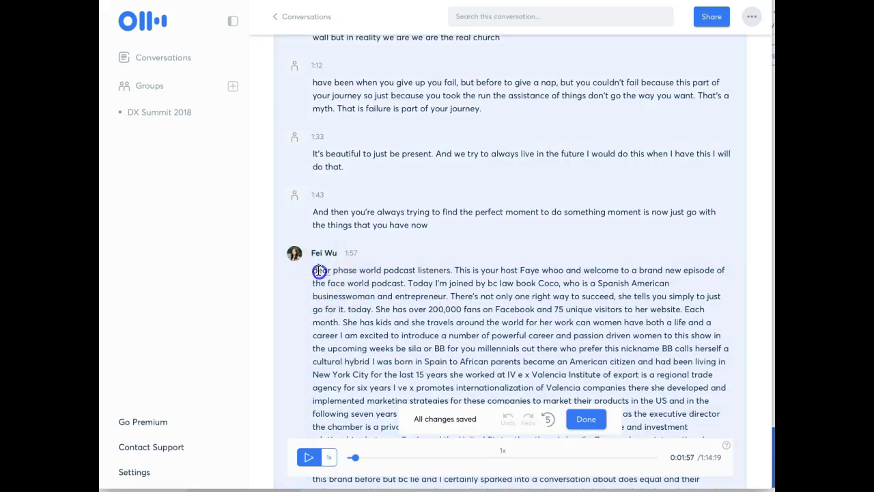
key(BackSpace)
text(D)
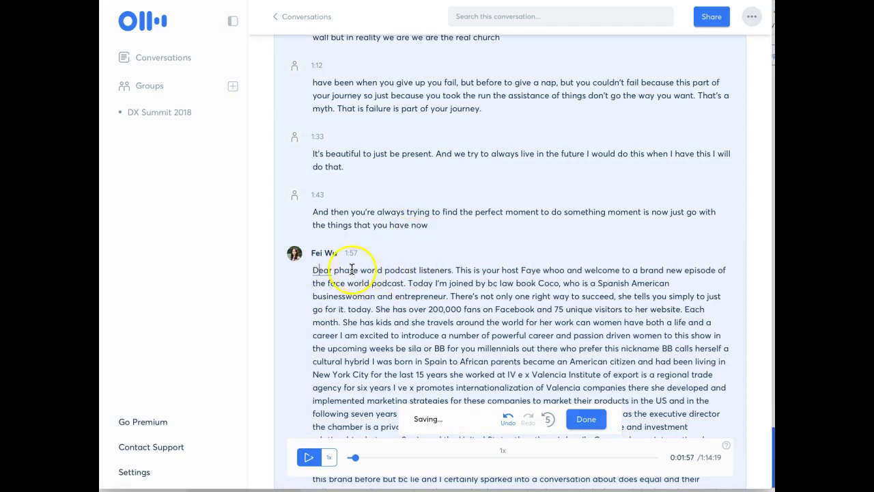
mouse_move(373, 271)
mouse_down()
mouse_move(377, 283)
mouse_move(363, 272)
mouse_up()
text(feis)
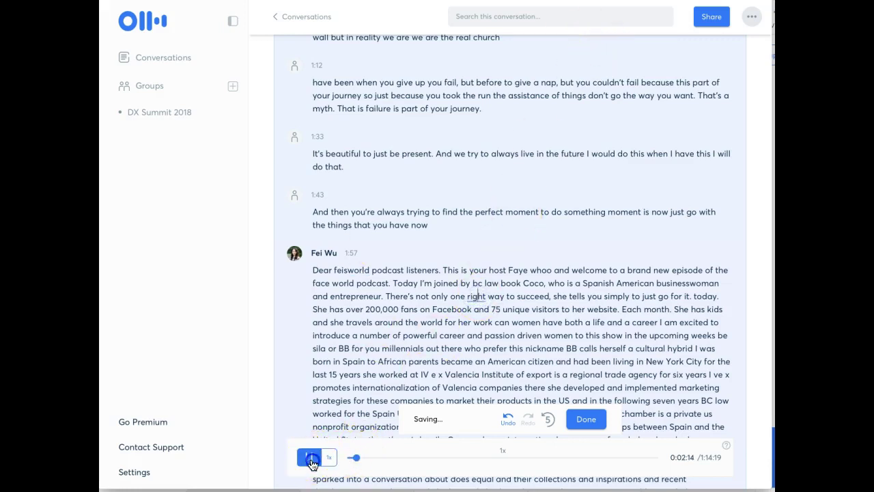
click(585, 419)
Check the speaker labels down to the 8:59 paragraph and view the speaker choices for that paragraph without tagging it
scroll(592, 361, down, 5)
scroll(589, 361, down, 5)
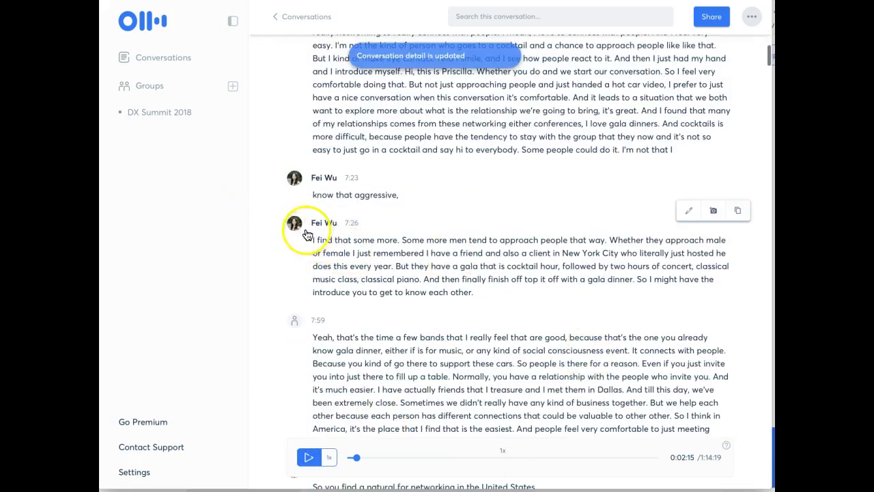
scroll(308, 364, down, 4)
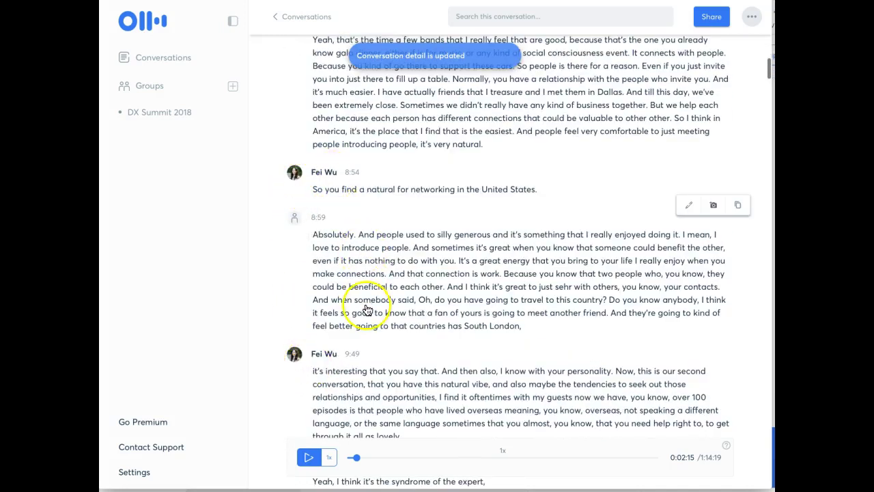
scroll(401, 390, down, 1)
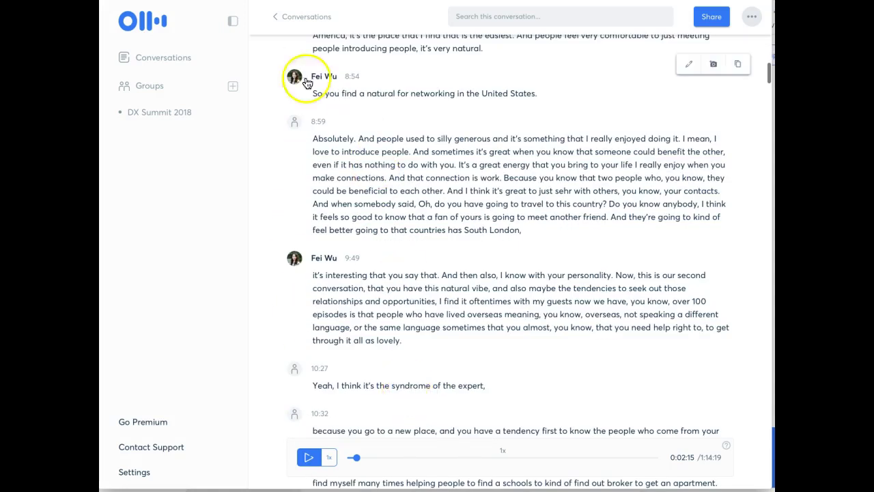
click(294, 133)
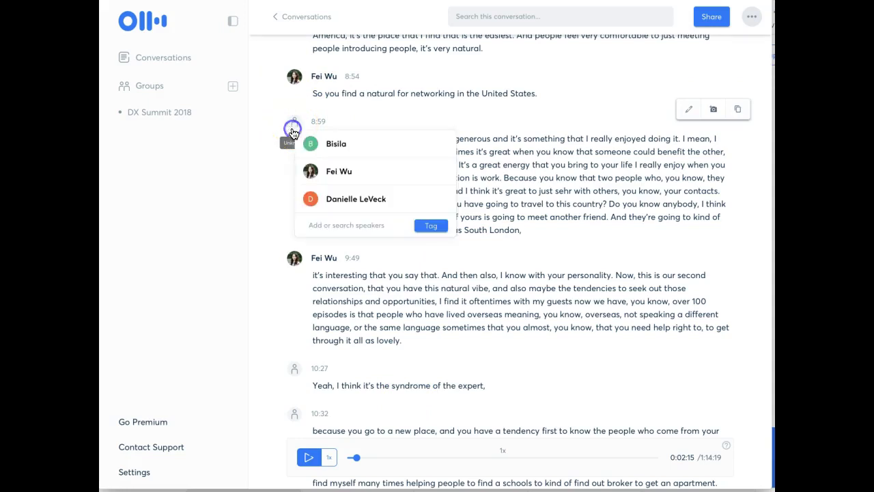
click(526, 214)
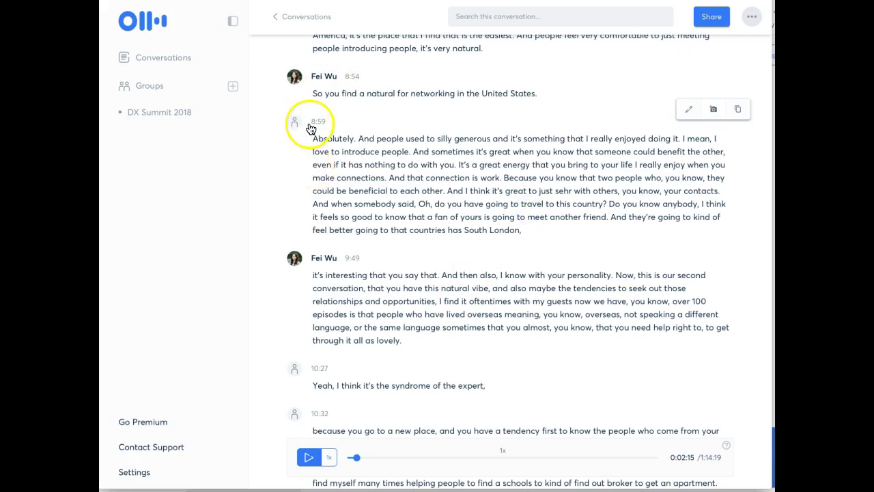
Skim the transcript between the opening and the 27:07 paragraph to examine which paragraphs carry a speaker label
scroll(311, 106, up, 1)
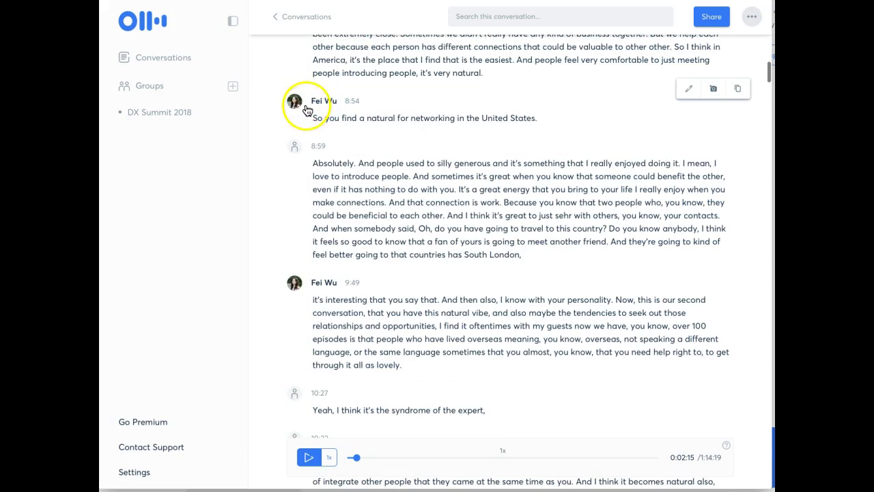
scroll(367, 211, up, 10)
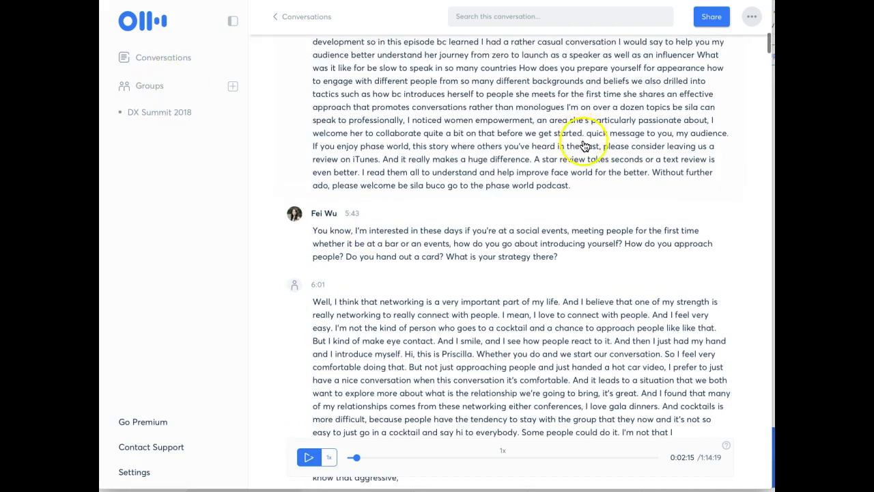
scroll(585, 147, up, 10)
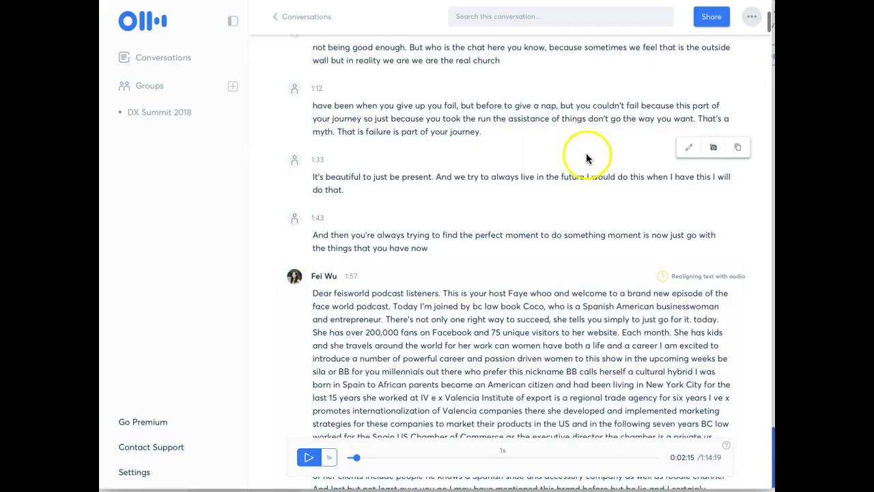
scroll(585, 150, down, 10)
scroll(590, 161, down, 15)
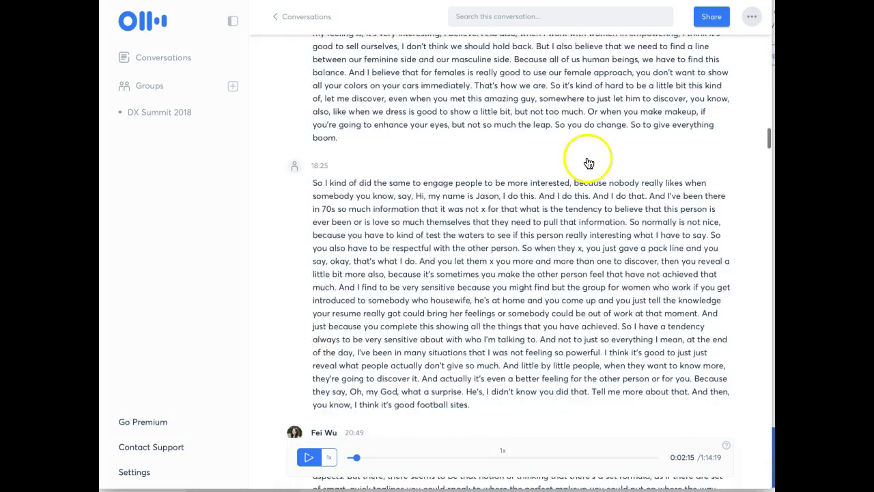
scroll(586, 164, down, 5)
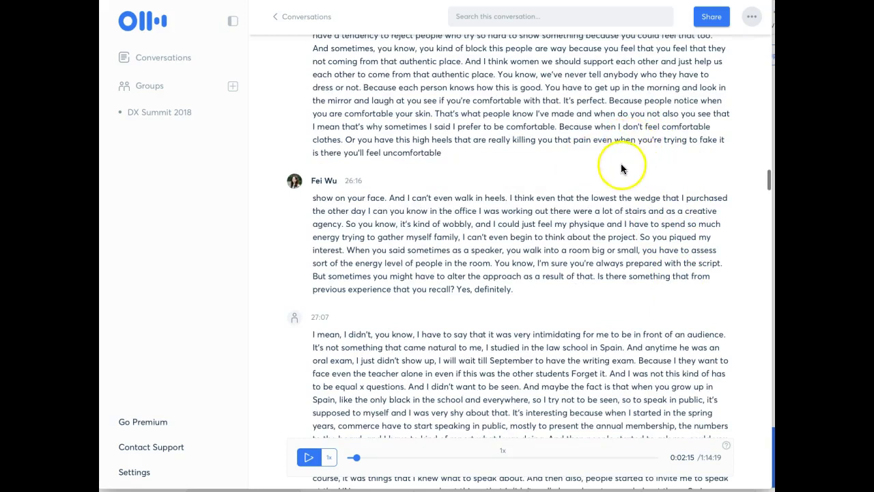
scroll(601, 205, up, 2)
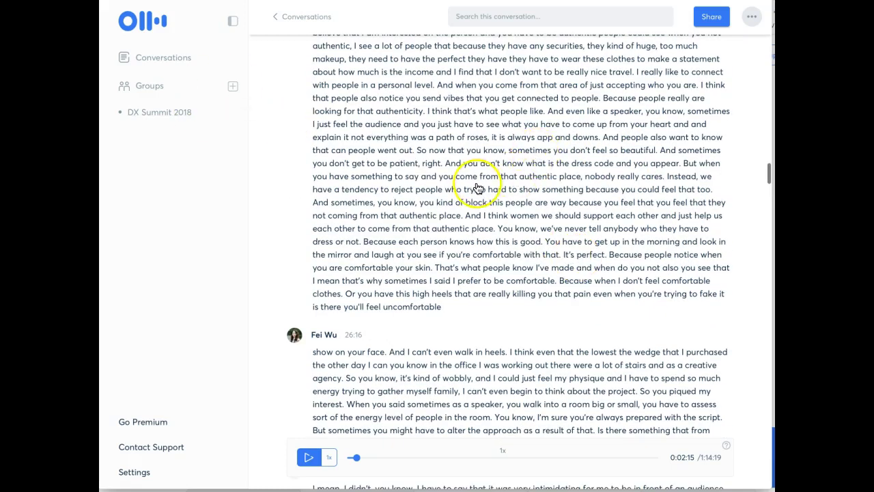
scroll(478, 189, up, 6)
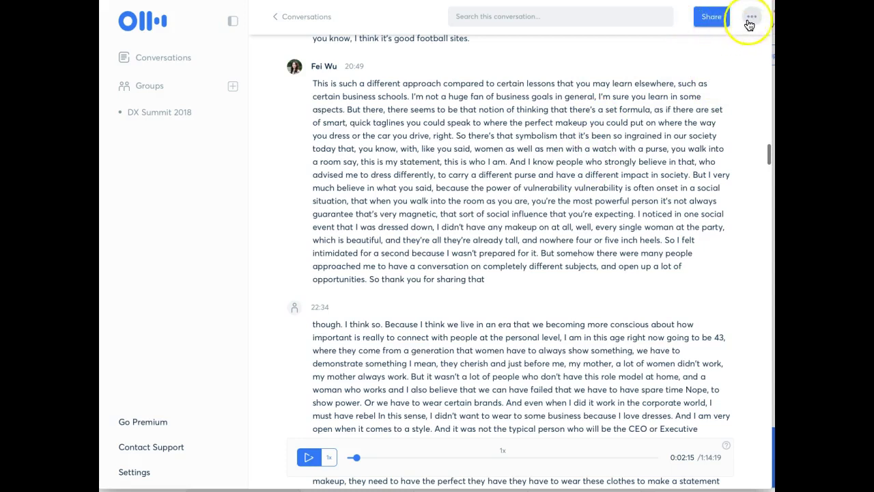
Export the transcript as a text file including speaker names and timestamps, with same-speaker segments merged
click(751, 21)
click(744, 44)
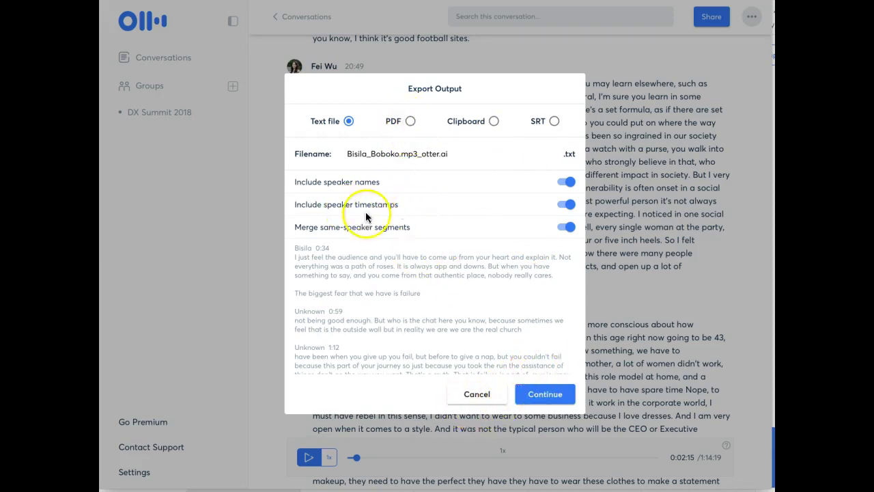
scroll(416, 276, down, 3)
click(545, 394)
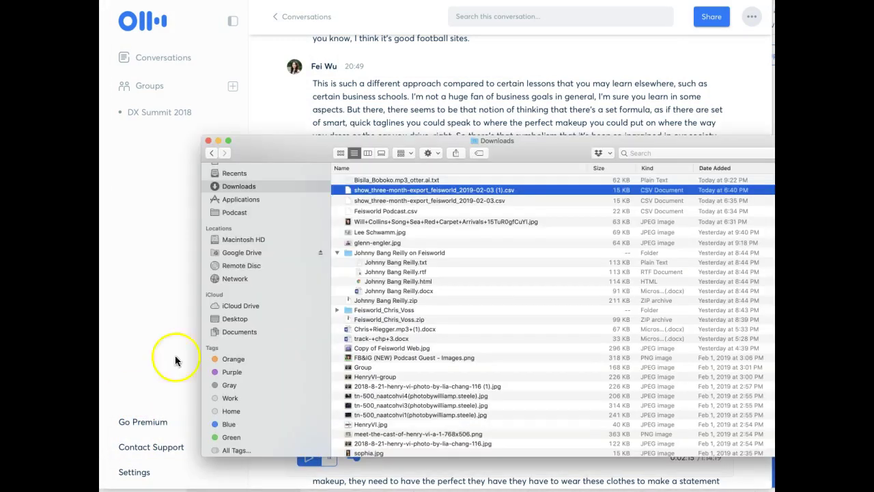
Open the exported transcript text file from the Downloads folder and close the folder window
click(369, 179)
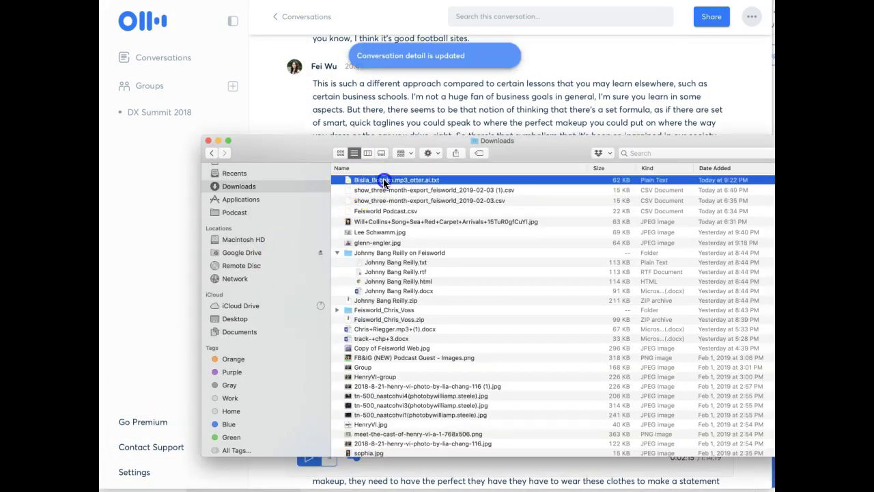
double_click(385, 182)
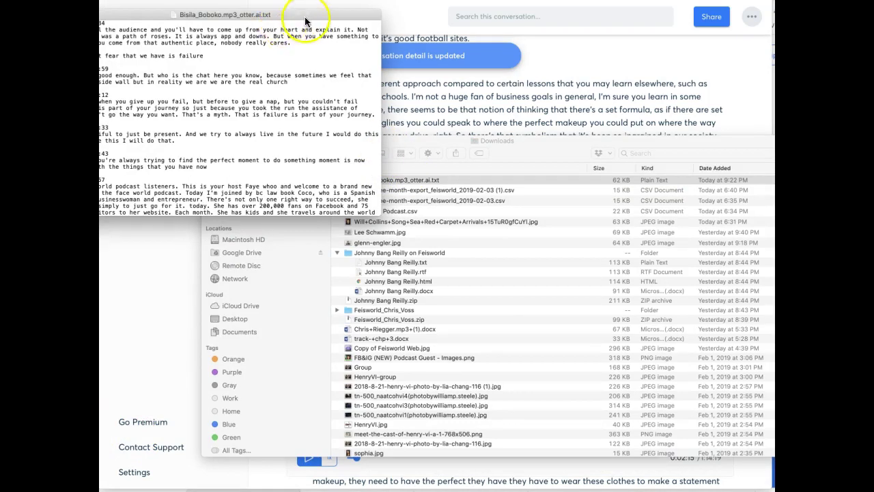
drag(259, 15, 292, 13)
click(558, 166)
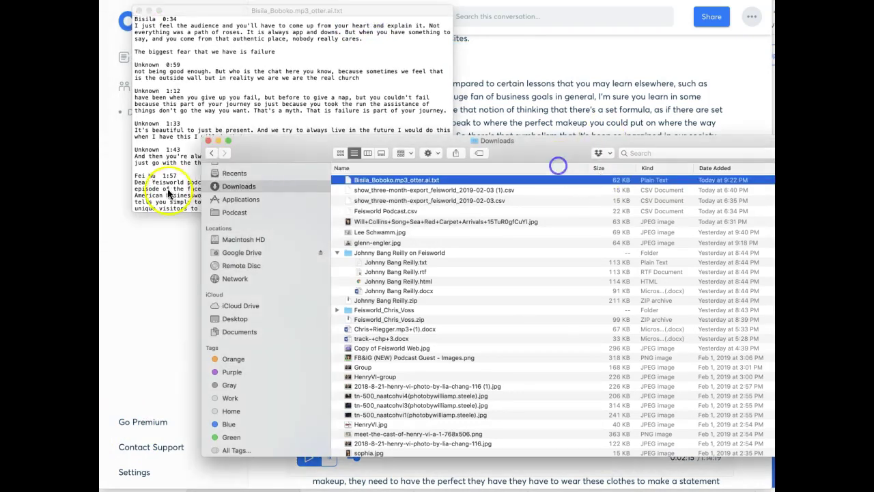
click(207, 141)
click(343, 179)
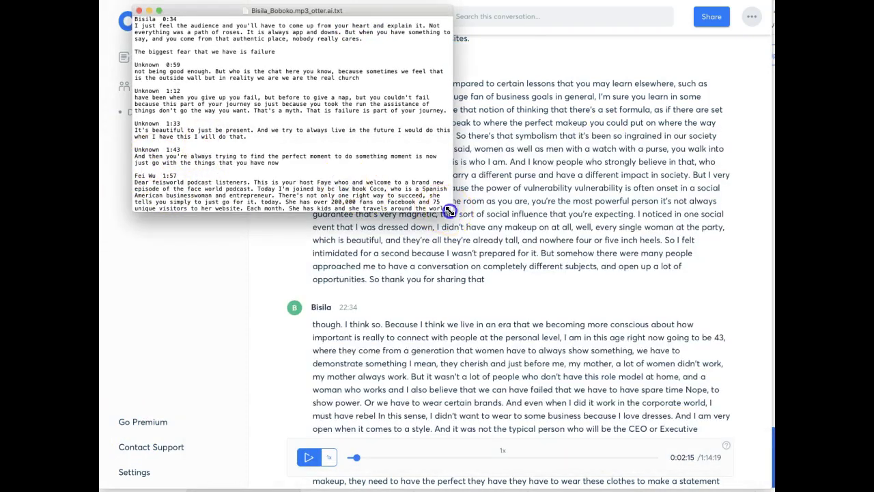
Enlarge the exported text window and examine the host's 1:57 paragraph and the Unknown speaker label at 1:12
drag(449, 211, 654, 449)
click(333, 358)
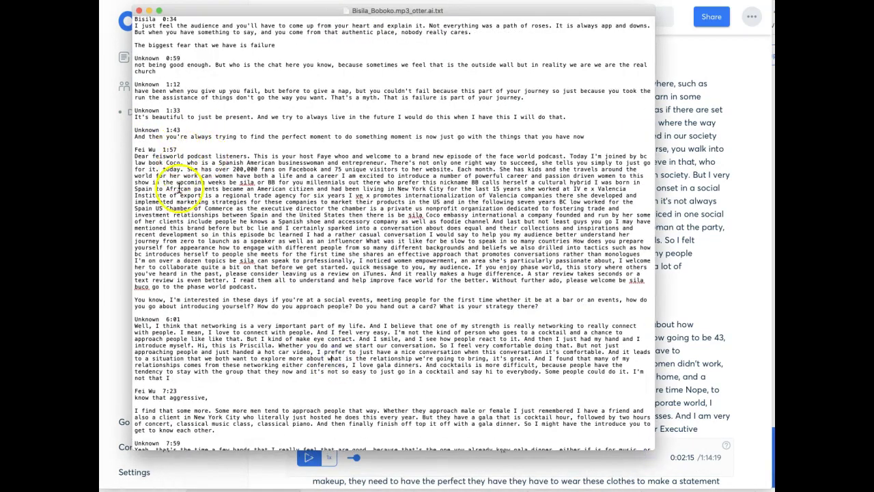
scroll(330, 228, down, 3)
scroll(331, 228, up, 3)
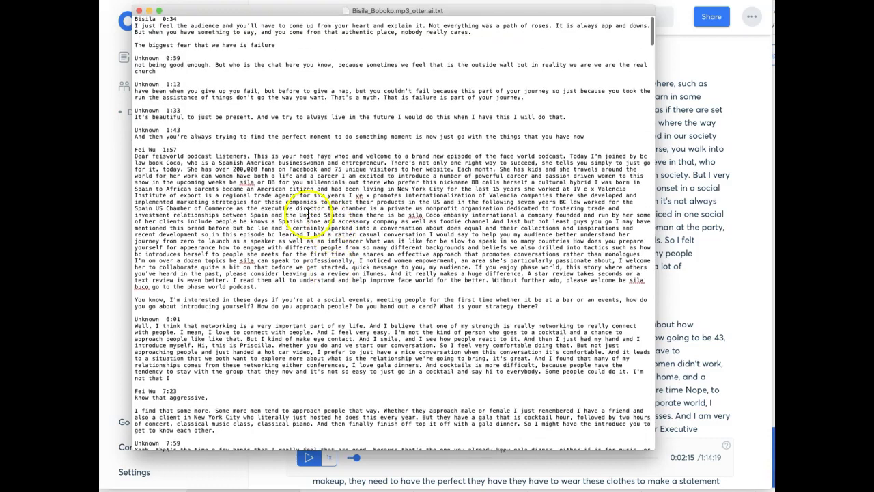
drag(203, 175, 584, 271)
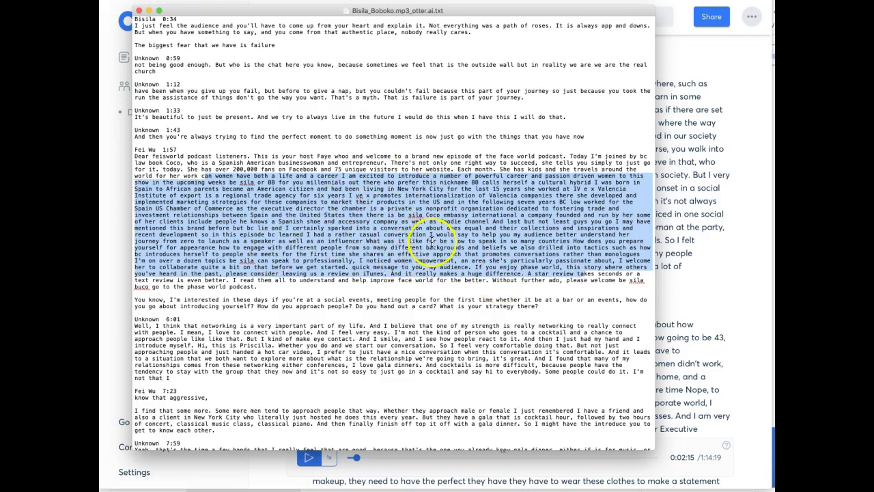
click(307, 254)
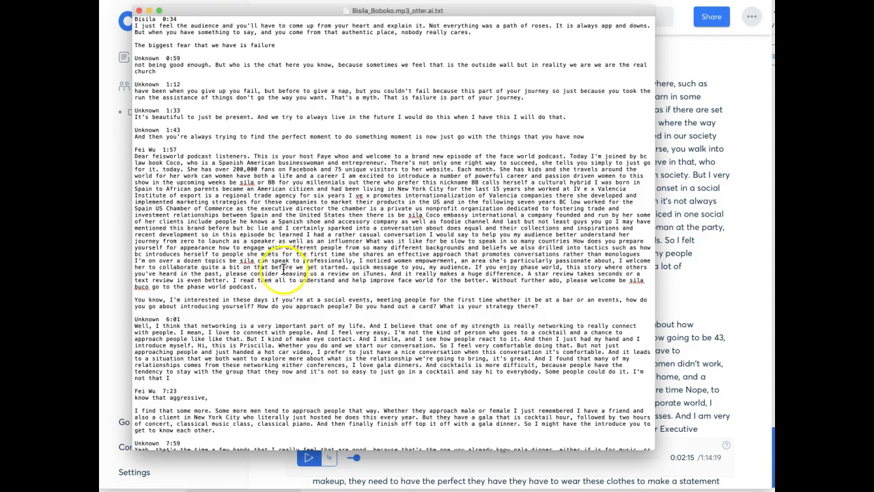
double_click(152, 81)
double_click(141, 82)
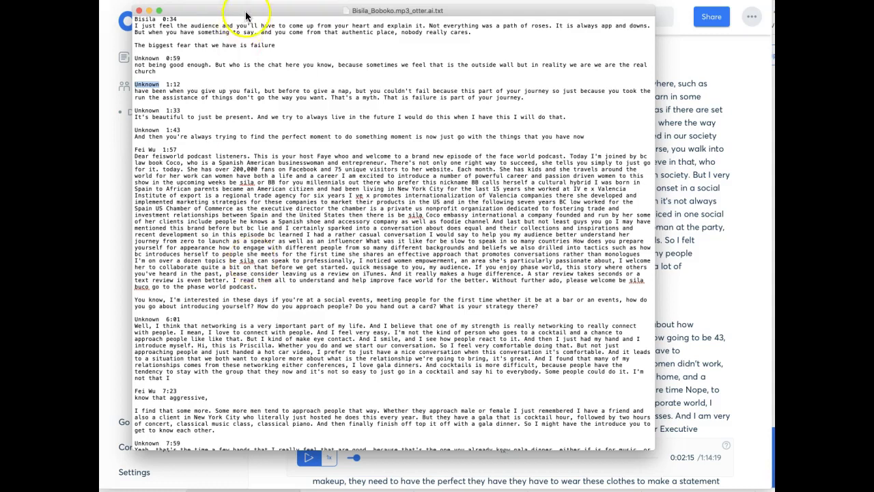
Return to the conversation in Otter and examine the speaker labels from the 20:49 paragraph past the 44:58 paragraph
drag(249, 10, 687, 120)
click(454, 170)
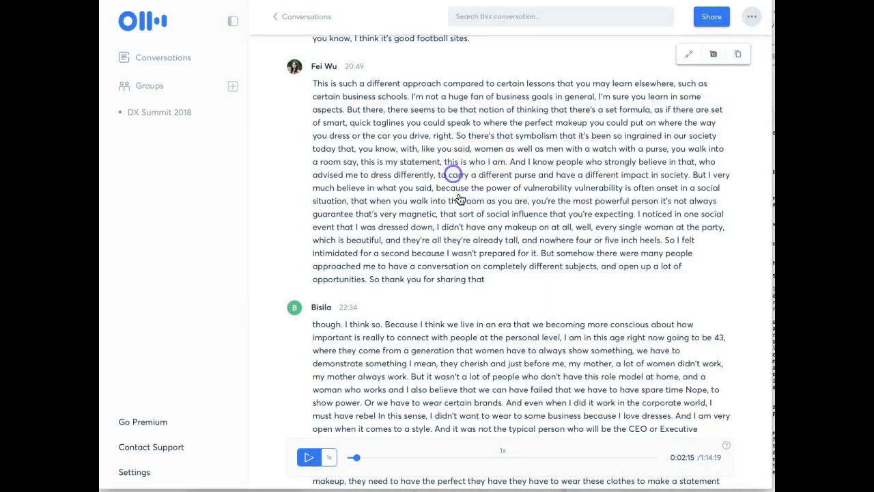
scroll(457, 200, down, 20)
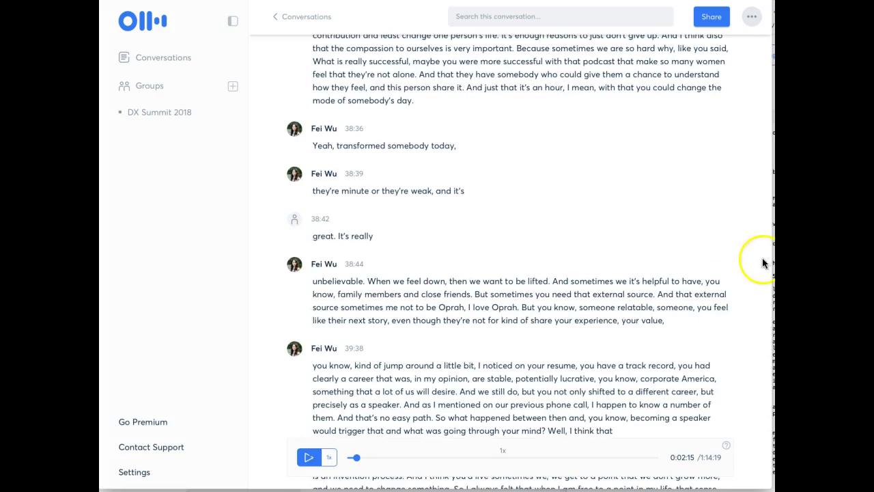
scroll(679, 390, down, 15)
scroll(678, 392, up, 5)
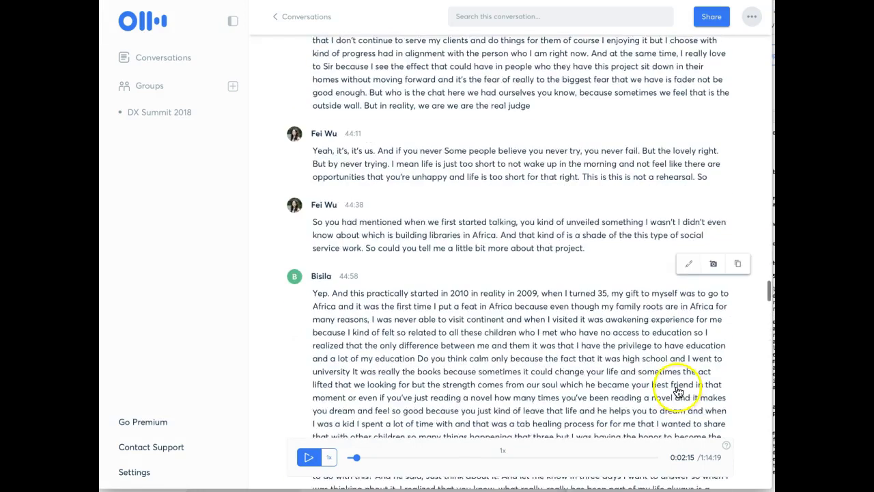
scroll(678, 391, up, 15)
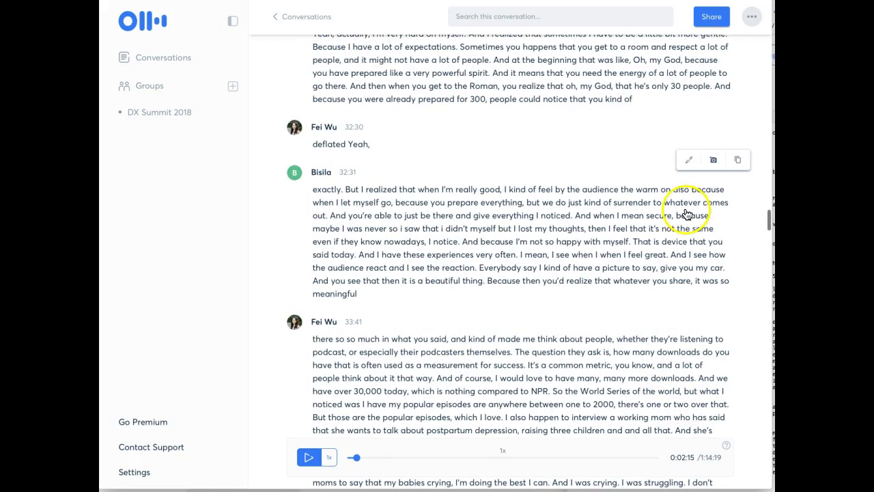
Put the transcript in edit mode at the 32:31 paragraph, search the conversation for the guest's first name and clear the search
click(688, 160)
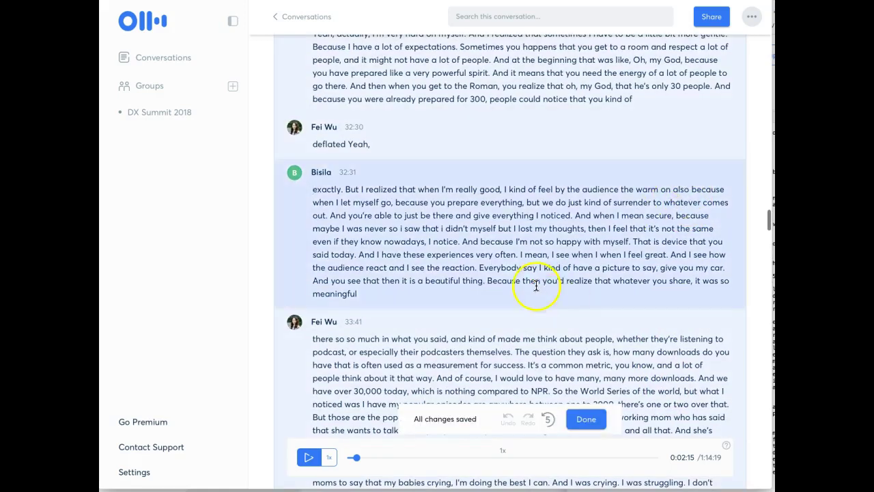
key(super+f)
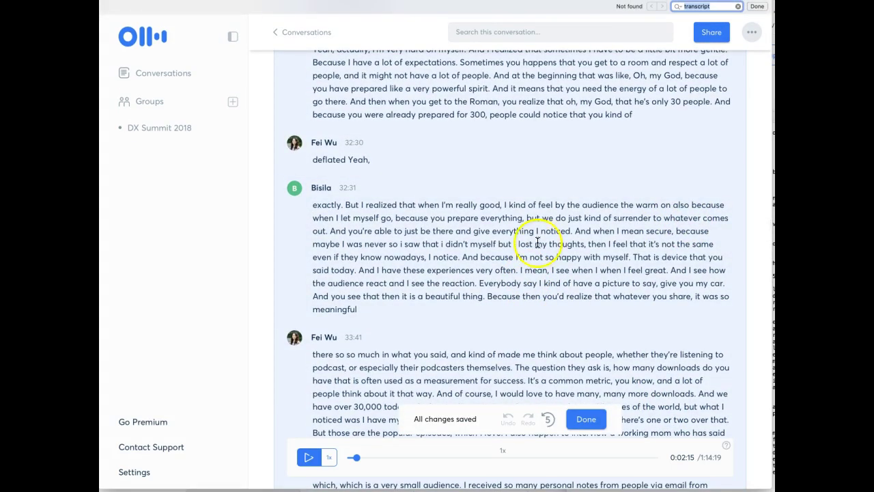
click(531, 31)
text(Bisila)
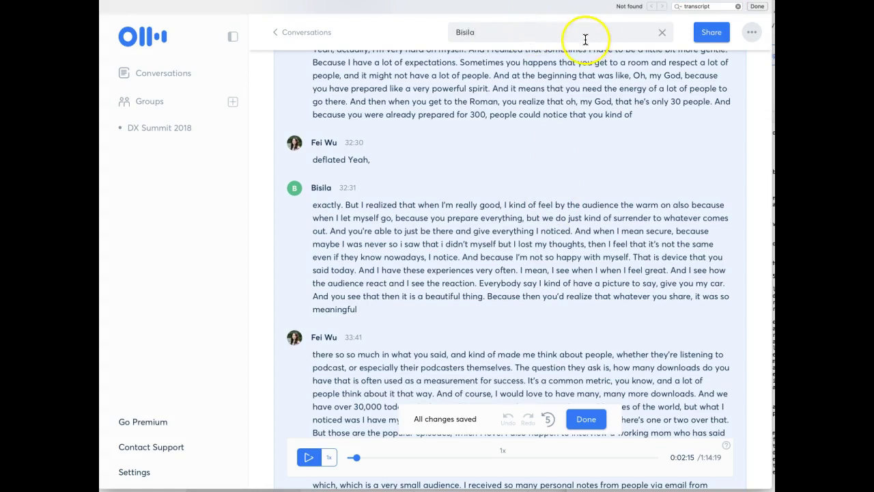
click(510, 101)
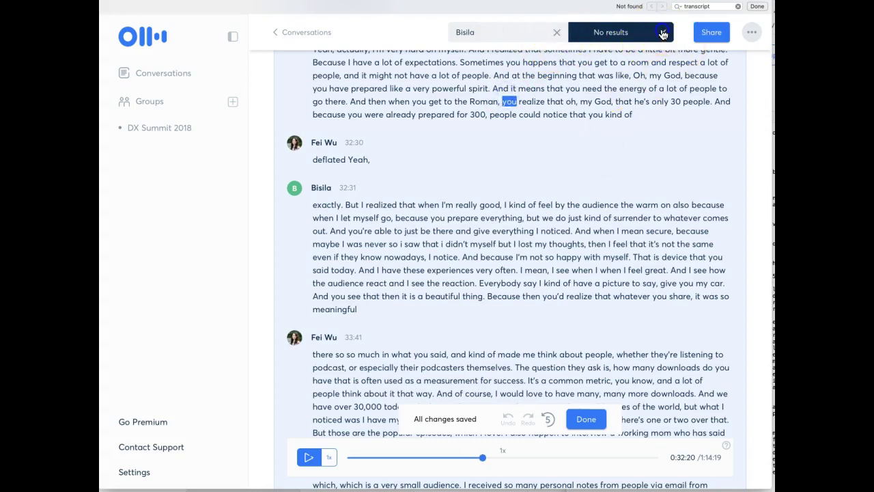
click(663, 32)
Review the speaker labels at the beginning of the transcript, from the 0:34 paragraph through the host's 1:57 paragraph
scroll(457, 255, up, 20)
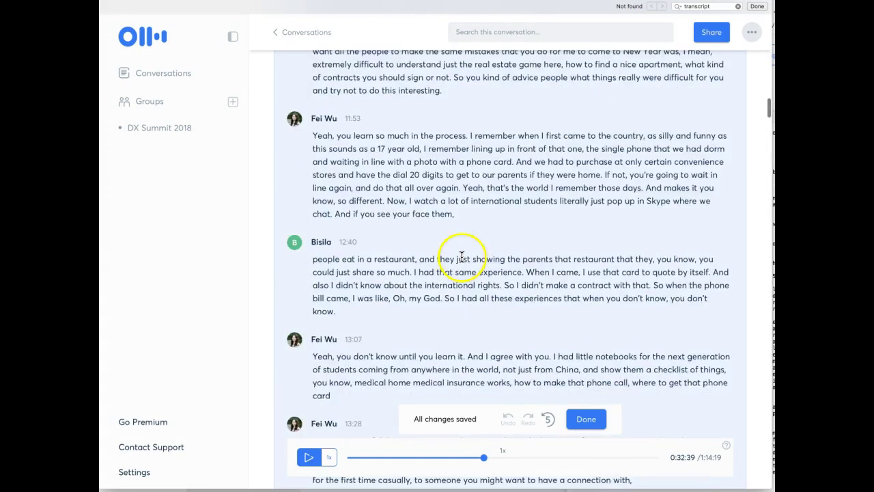
scroll(465, 258, up, 15)
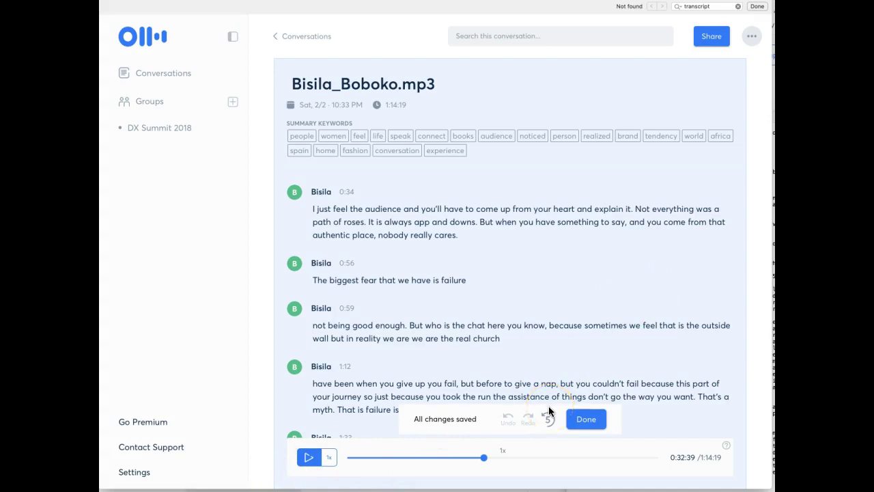
click(467, 345)
scroll(457, 347, down, 15)
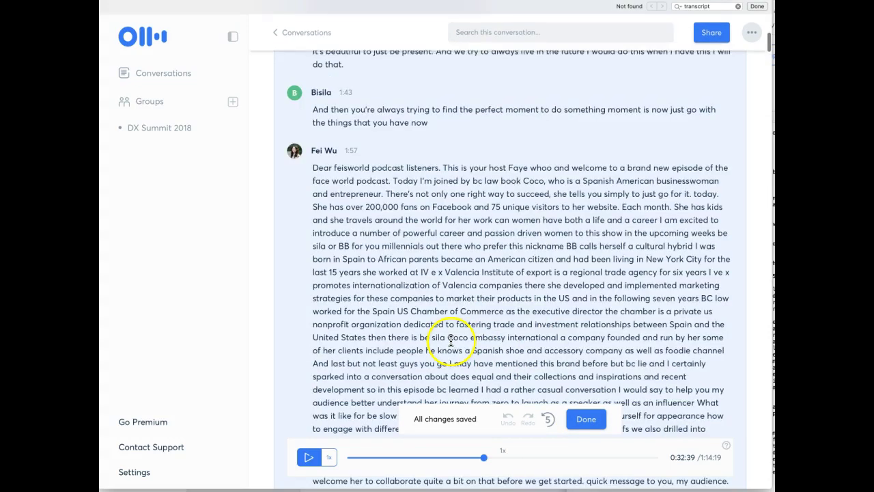
scroll(451, 352, up, 20)
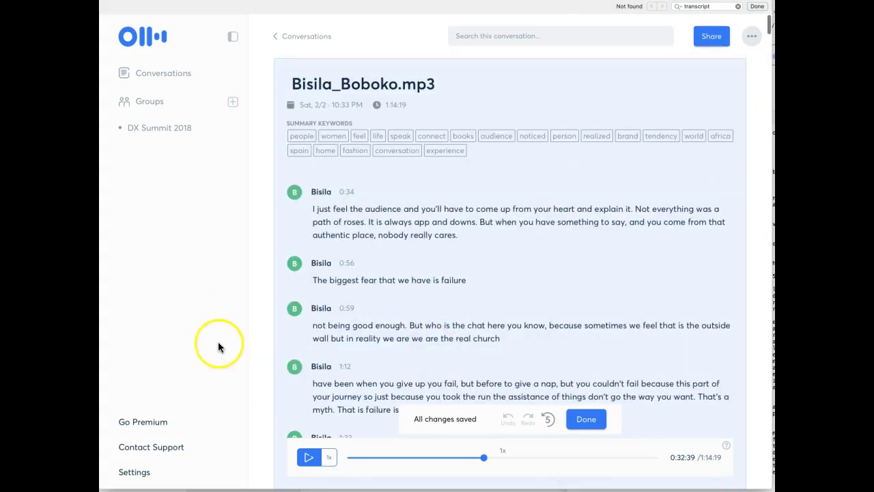